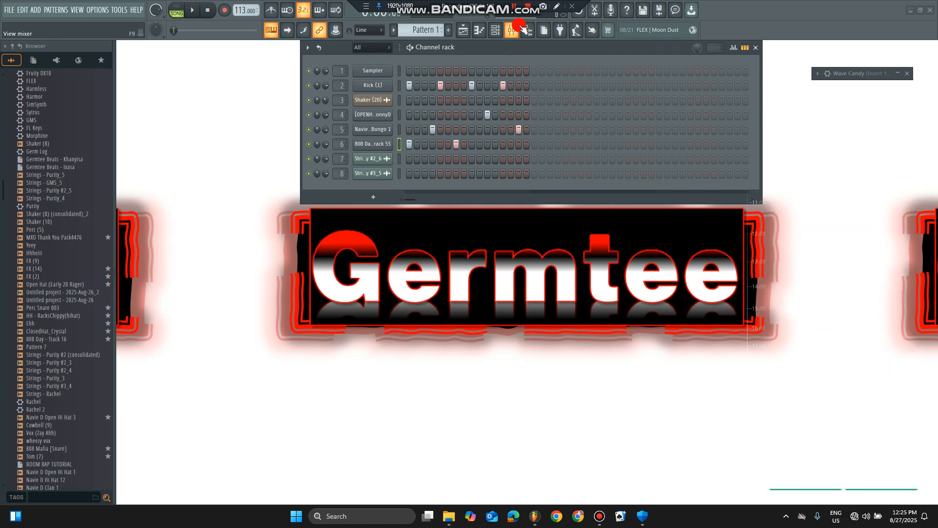
Play back the arrangement in the playlist to hear the beat, and stop it
click(461, 31)
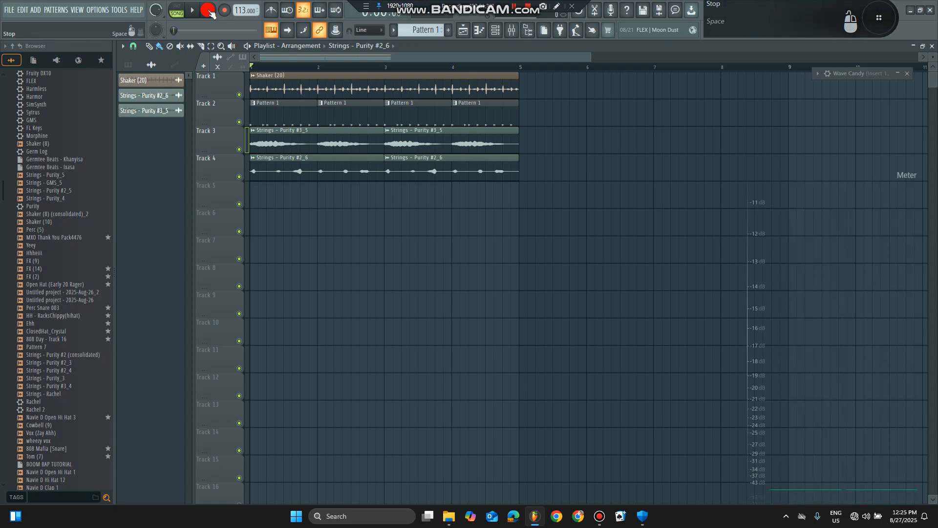
click(193, 10)
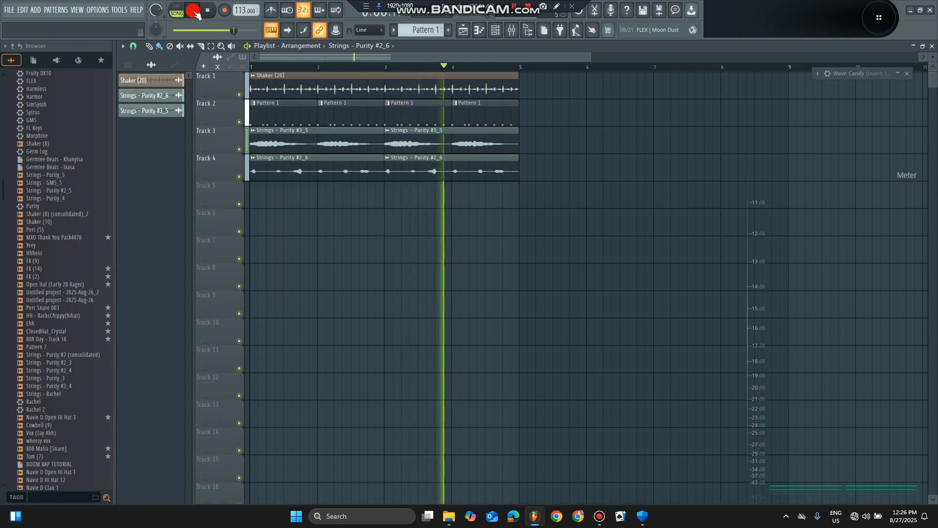
key(space)
Route mixer tracks 1 to 6, from Sampler to 808 Day - Track 55, to Insert 9 only
click(512, 30)
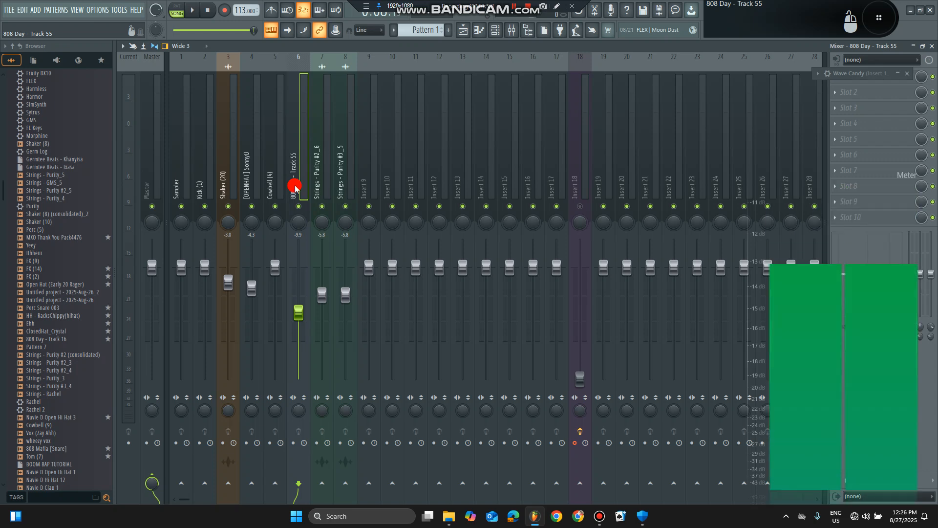
mouse_move(297, 188)
mouse_down()
mouse_move(241, 185)
mouse_move(186, 197)
mouse_up()
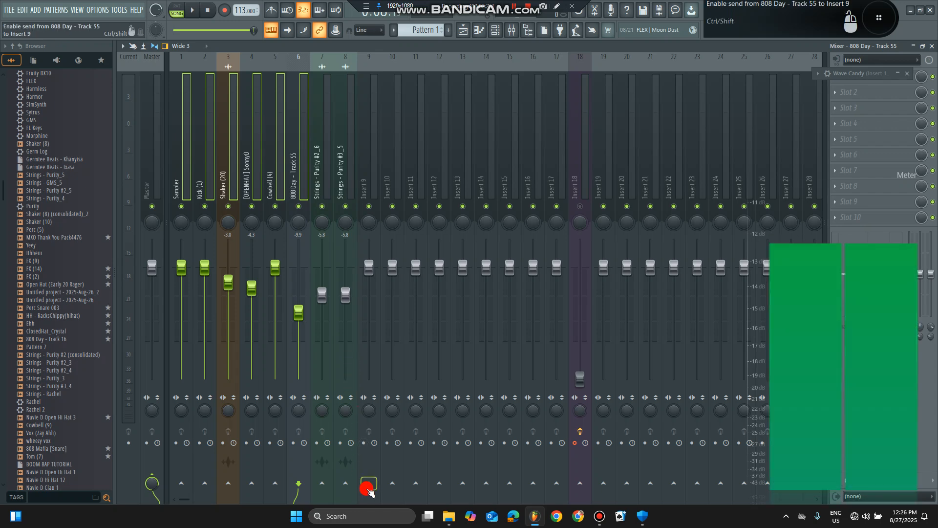
right_click(368, 489)
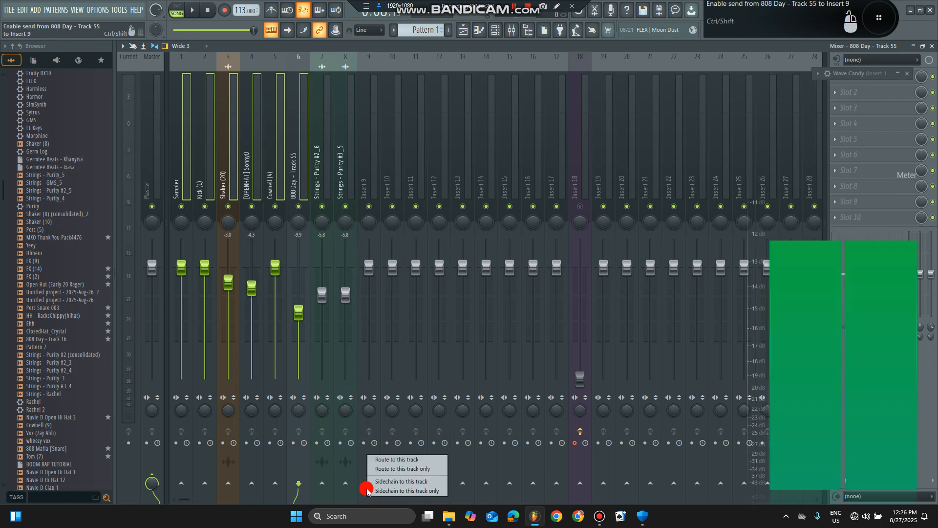
click(384, 469)
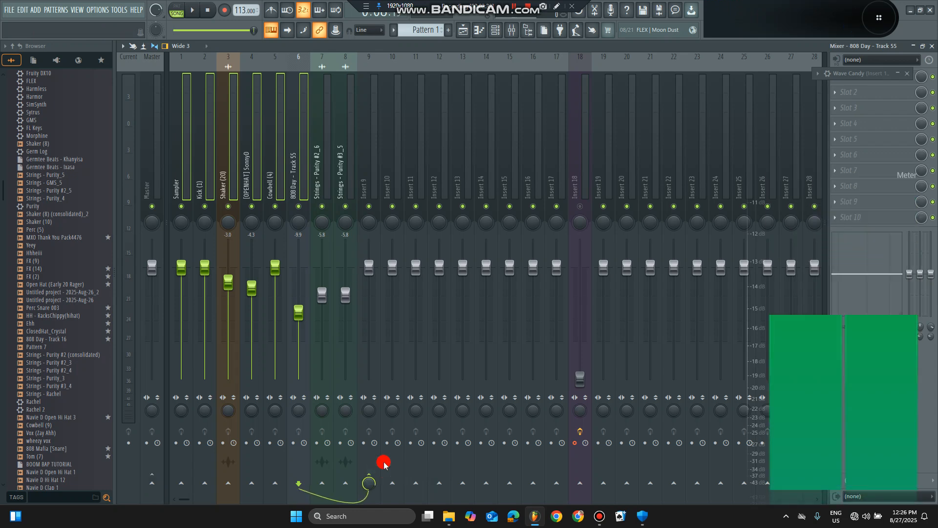
Play the beat and mute Insert 9 to check that the drums pass through it
click(367, 186)
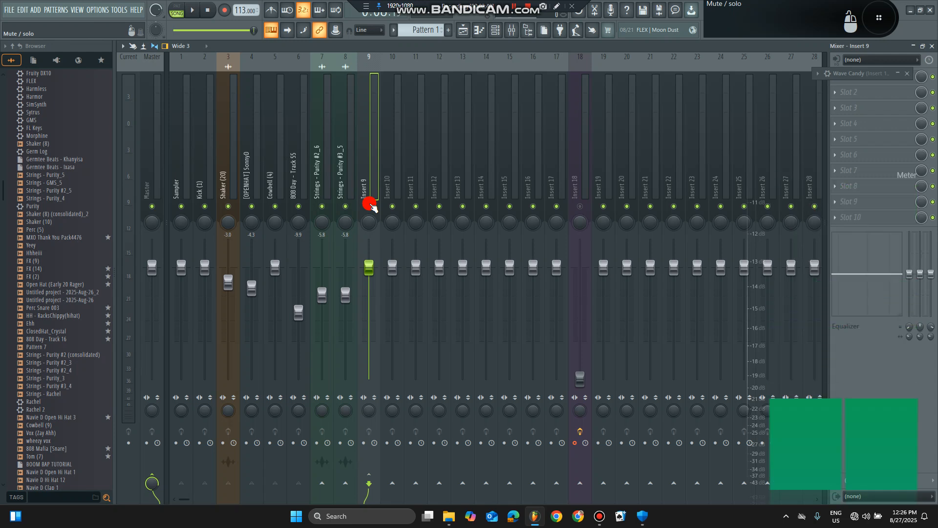
key(space)
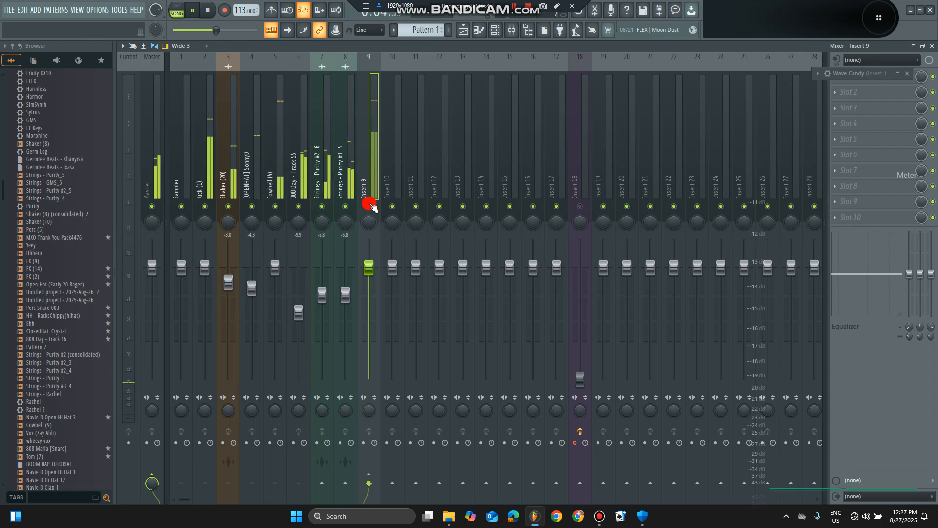
click(369, 206)
key(space)
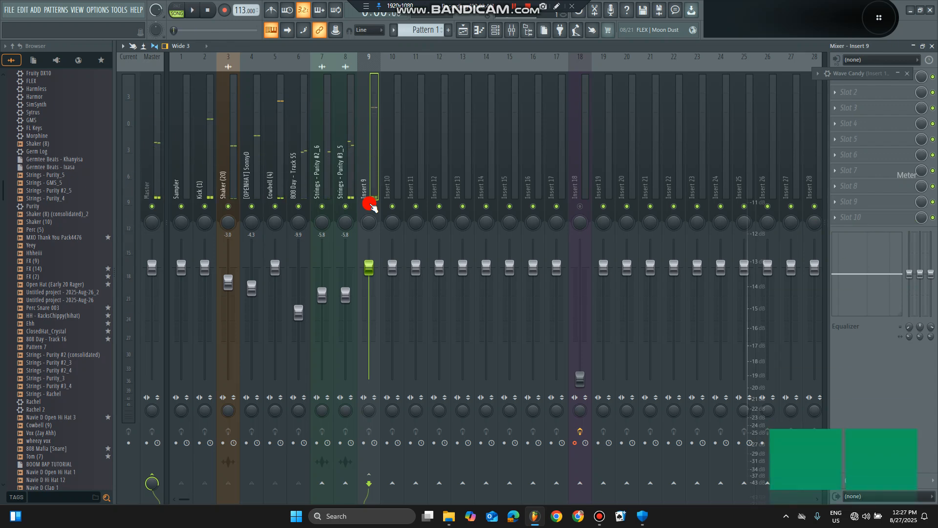
Name Insert 9 with the Drums preset
right_click(371, 175)
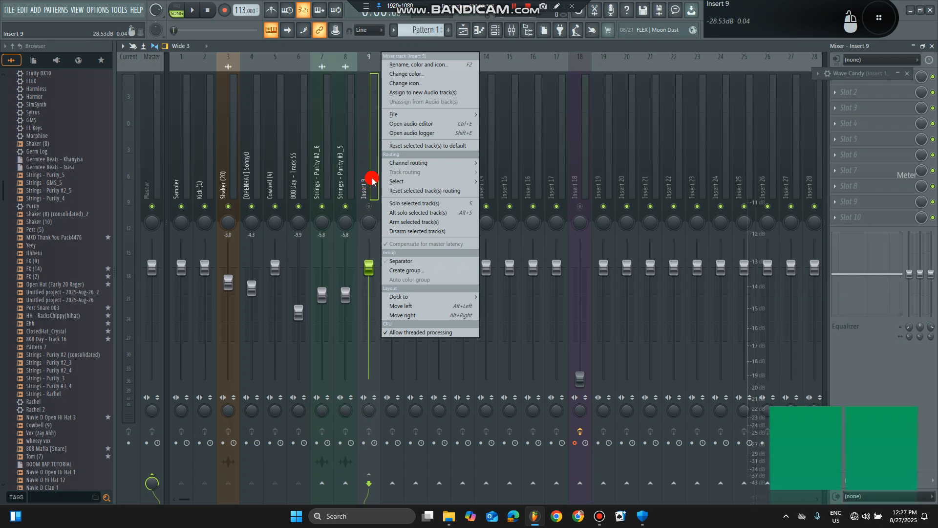
click(371, 183)
right_click(372, 184)
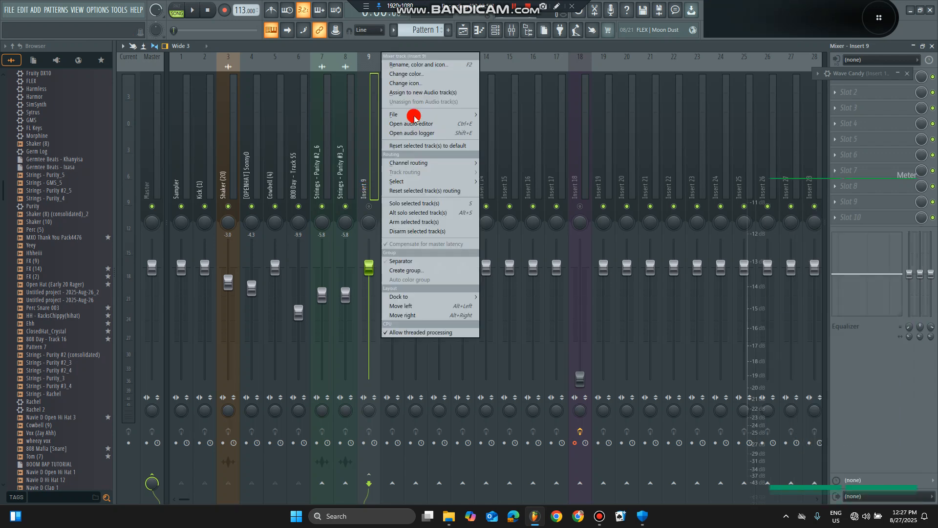
click(423, 64)
click(321, 62)
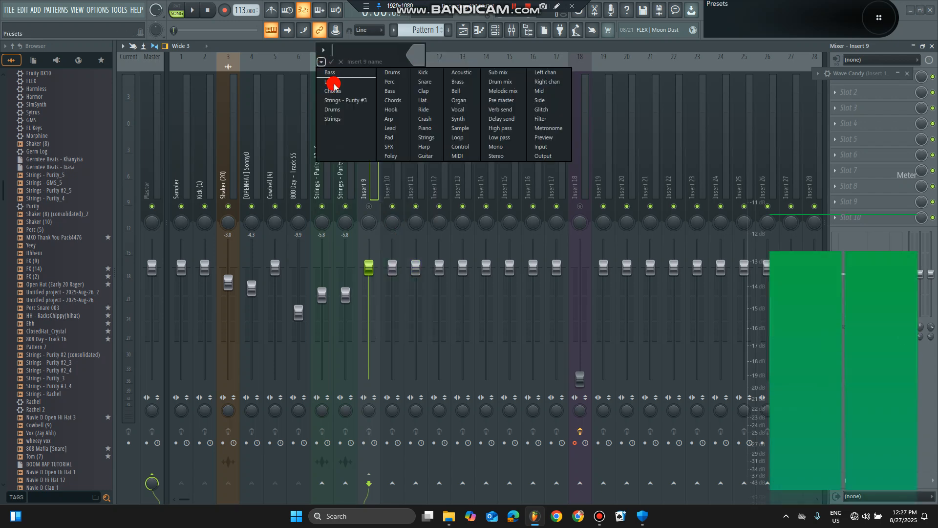
click(393, 73)
key(space)
Route the Strings - Purity #2_6 and Strings - Purity #3_5 mixer tracks to Insert 10 only
click(330, 192)
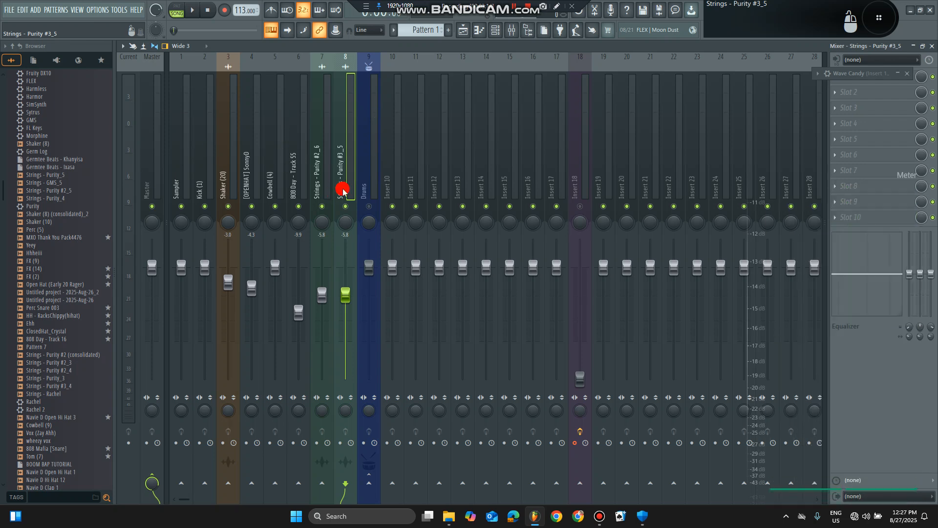
ctrl+click(326, 190)
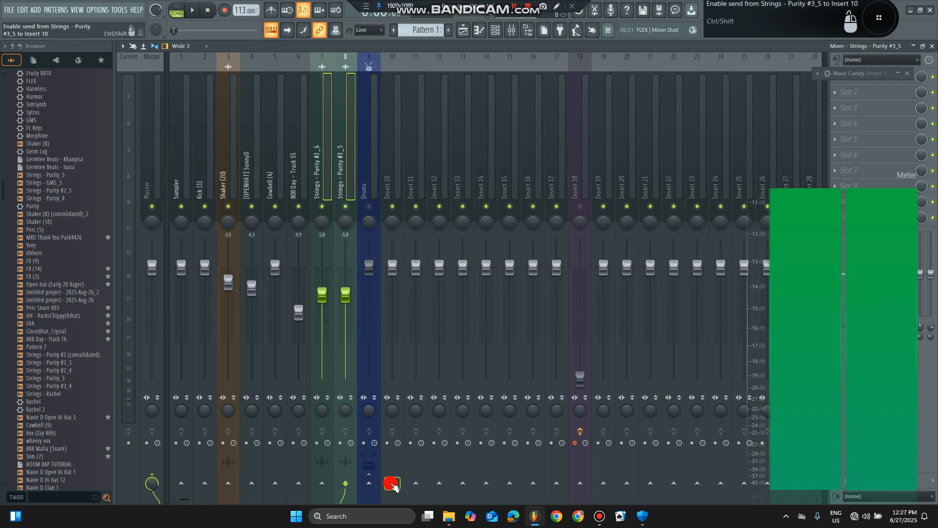
right_click(392, 483)
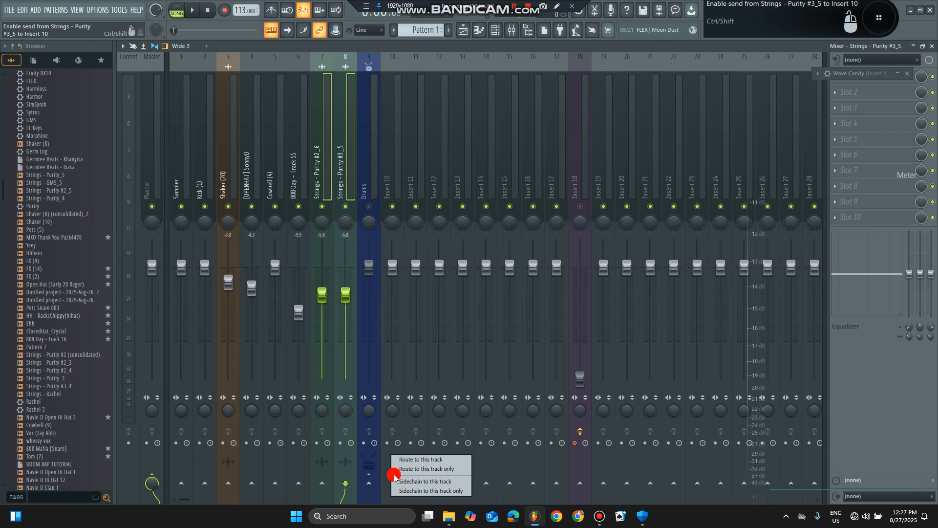
click(397, 470)
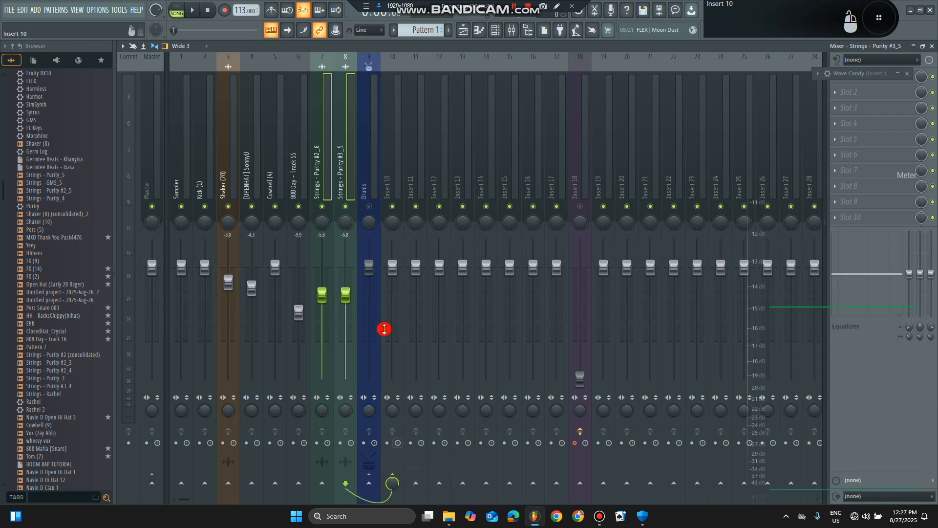
Name Insert 10 with the Chords preset and check the playback of the two buses
right_click(401, 188)
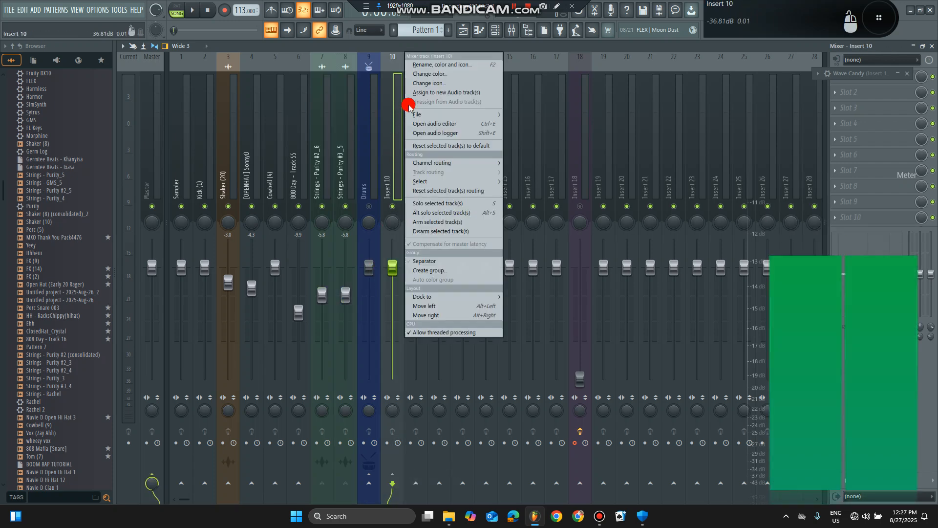
click(430, 66)
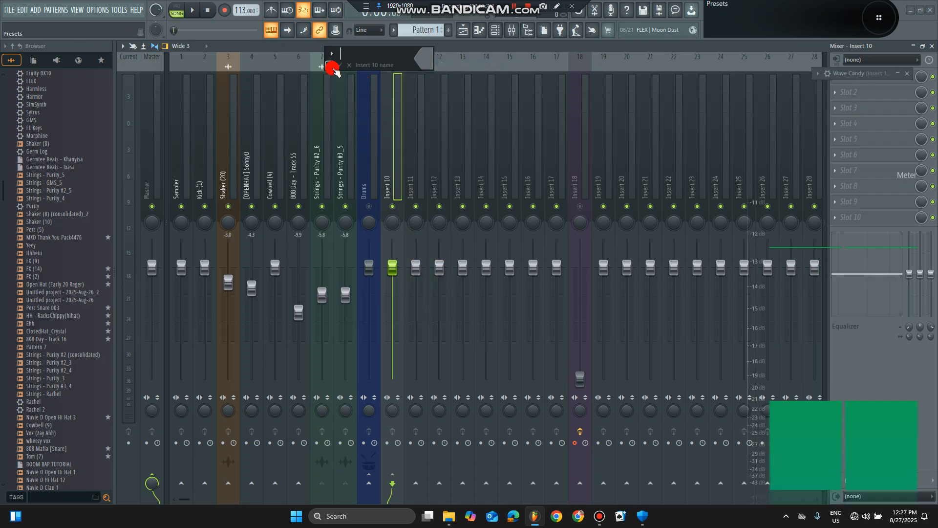
click(331, 70)
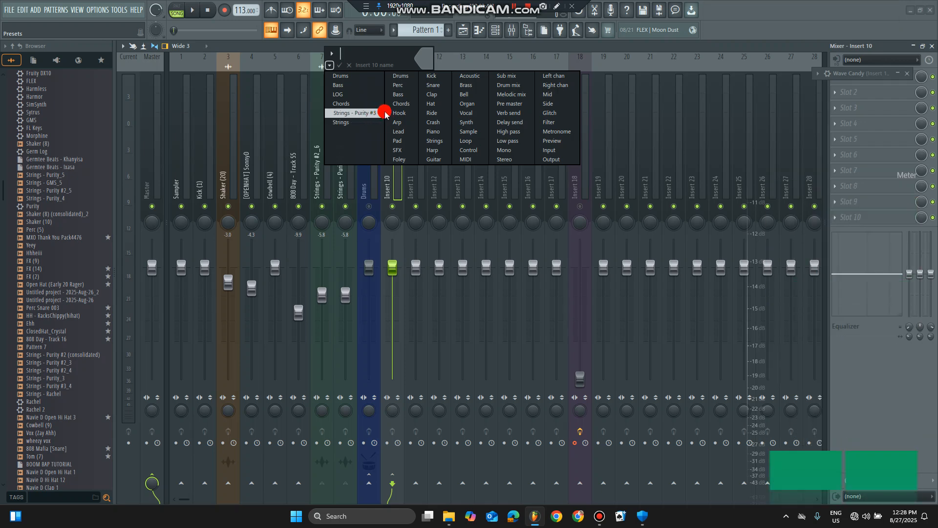
click(394, 106)
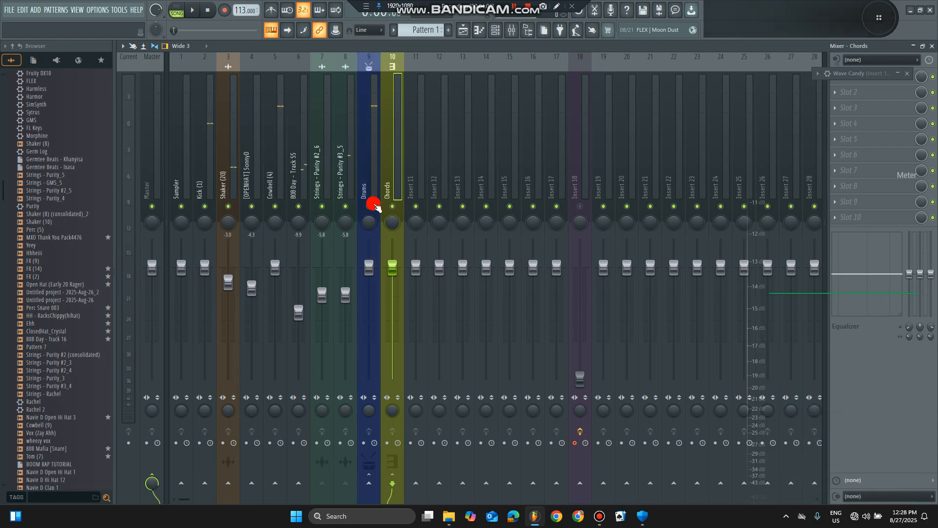
key(space)
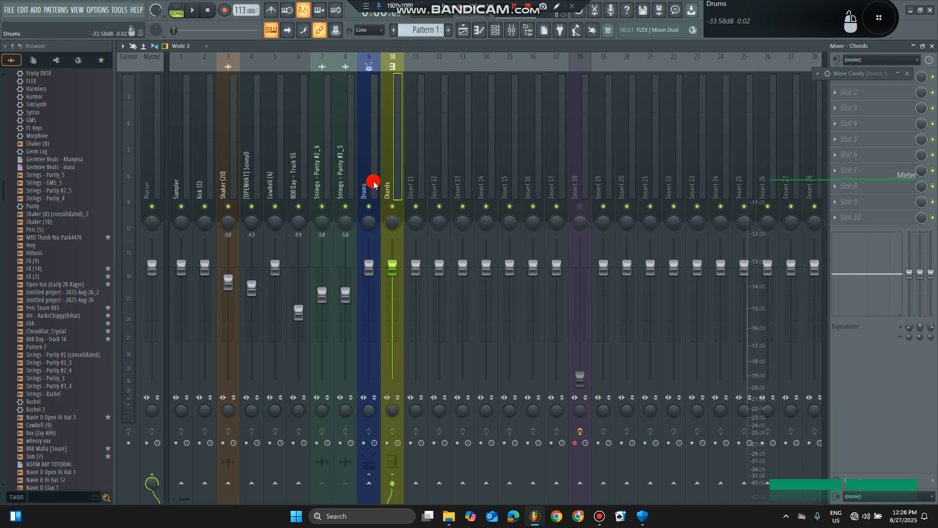
Sidechain the Drums mixer track to the Chords track
click(373, 183)
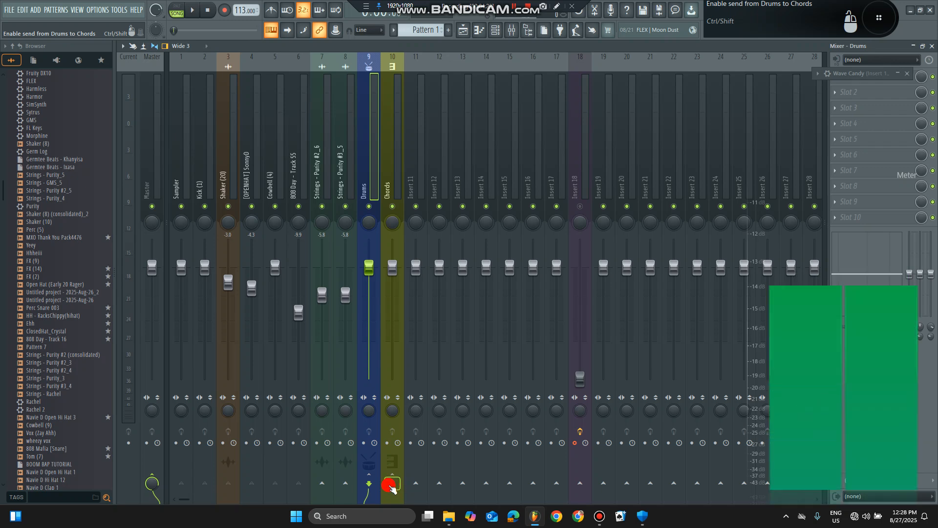
right_click(391, 485)
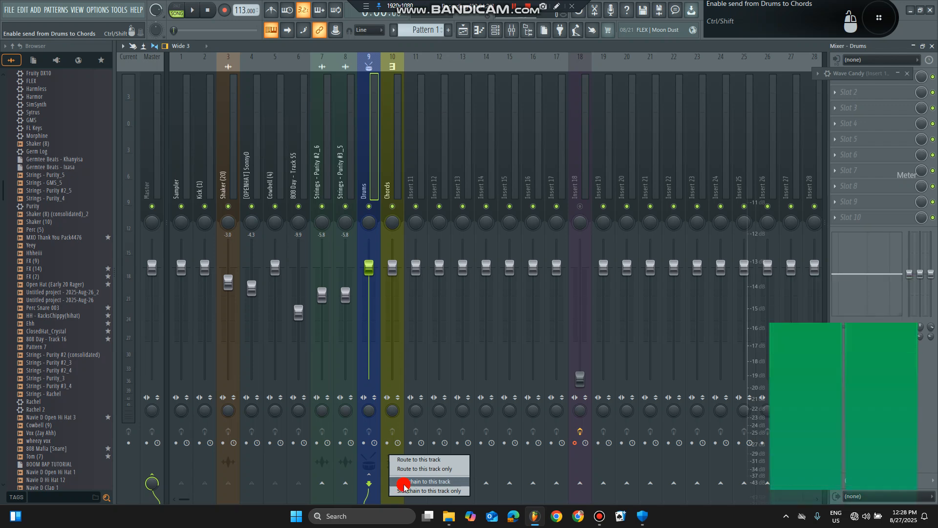
click(404, 484)
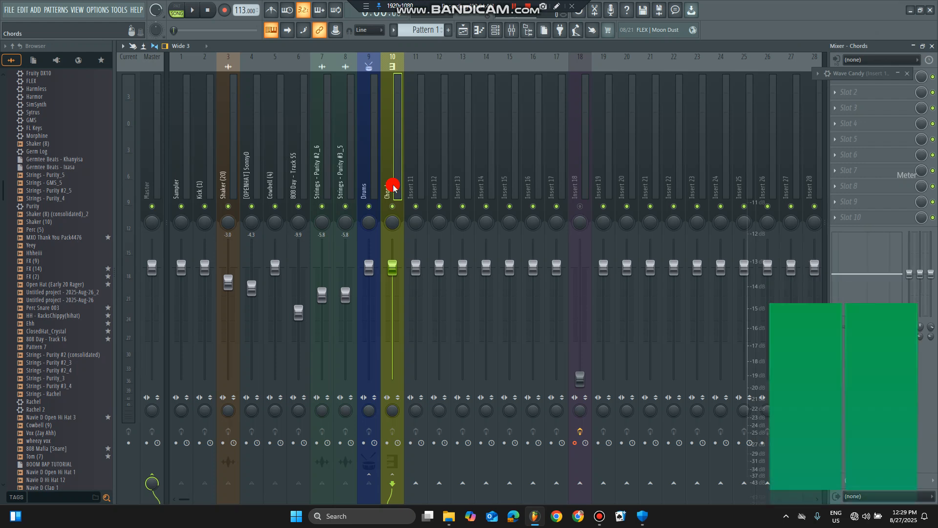
key(space)
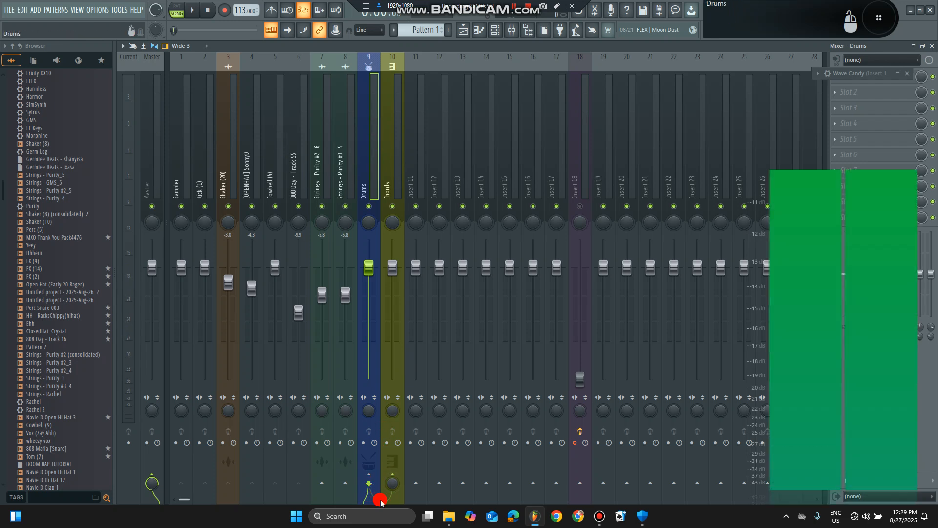
Load Fruity Limiter into the first effect slot of the Chords track and place its window over the mixer's centre
click(389, 185)
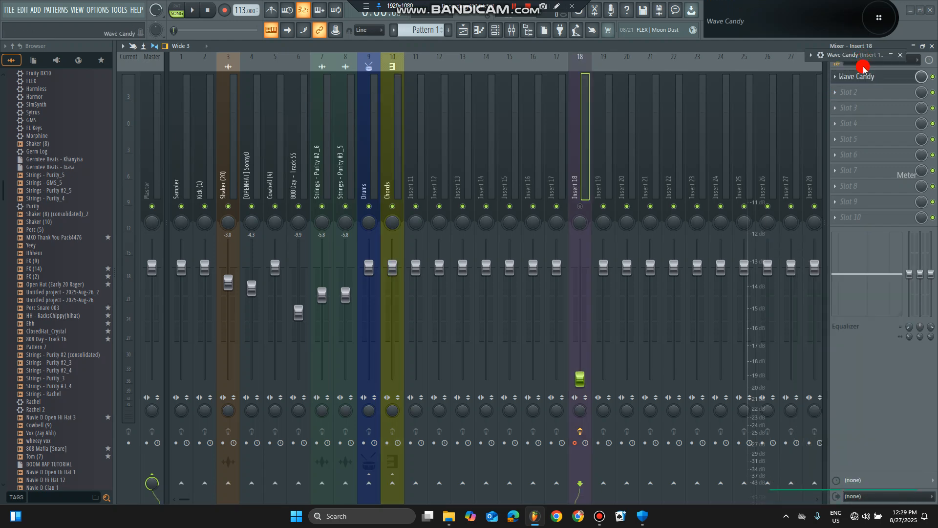
click(386, 172)
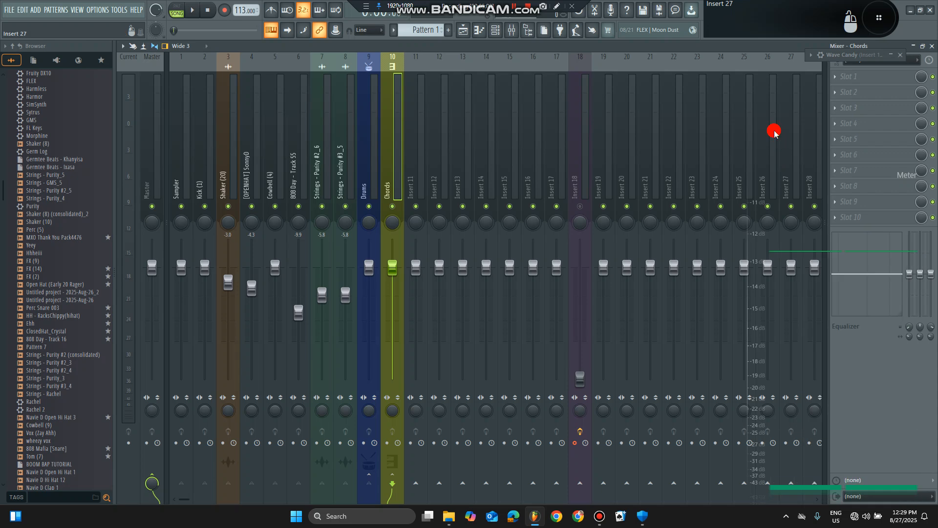
click(837, 77)
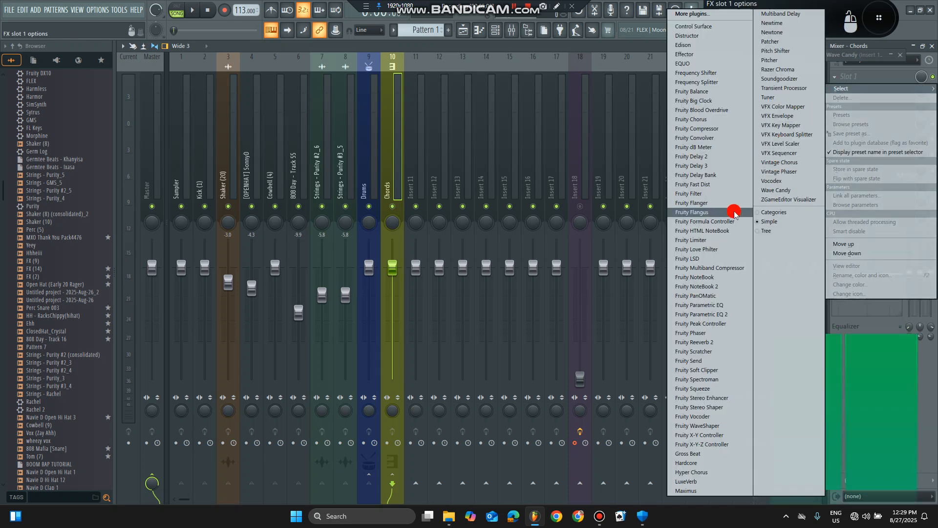
click(710, 241)
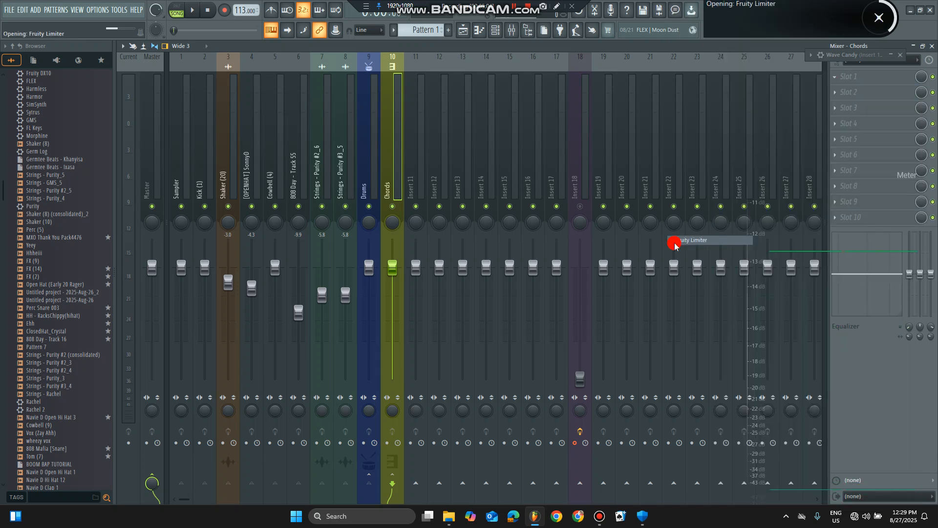
drag(142, 74, 516, 122)
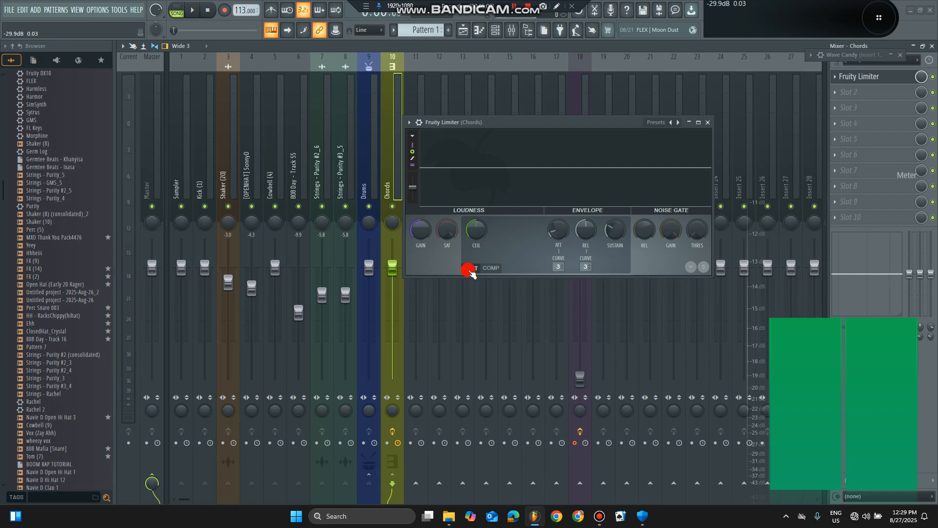
Switch Fruity Limiter to compressor mode and choose Drums as its sidechain source
click(491, 268)
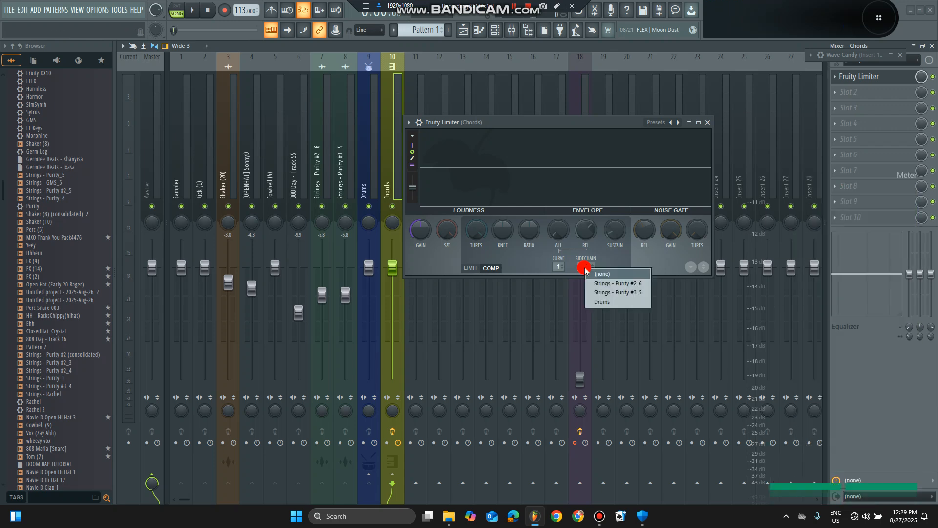
click(579, 264)
click(578, 264)
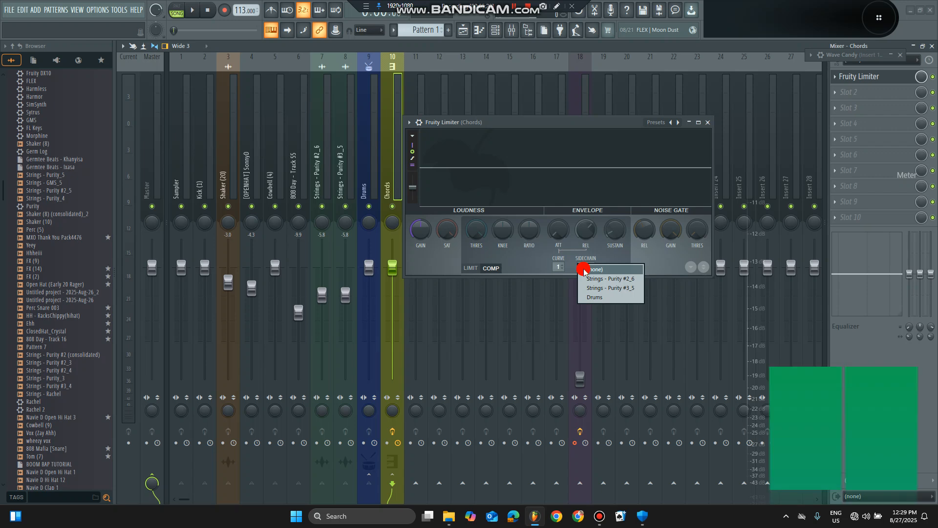
click(593, 298)
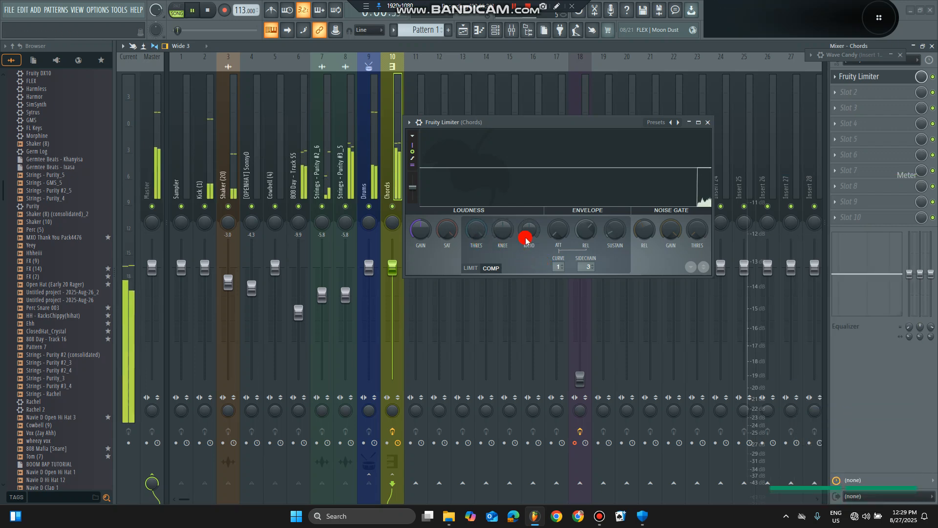
Lower the compressor threshold, set the ratio to 20.0:1 and play the beat to hear the ducking
drag(491, 249, 491, 286)
drag(518, 237, 528, 215)
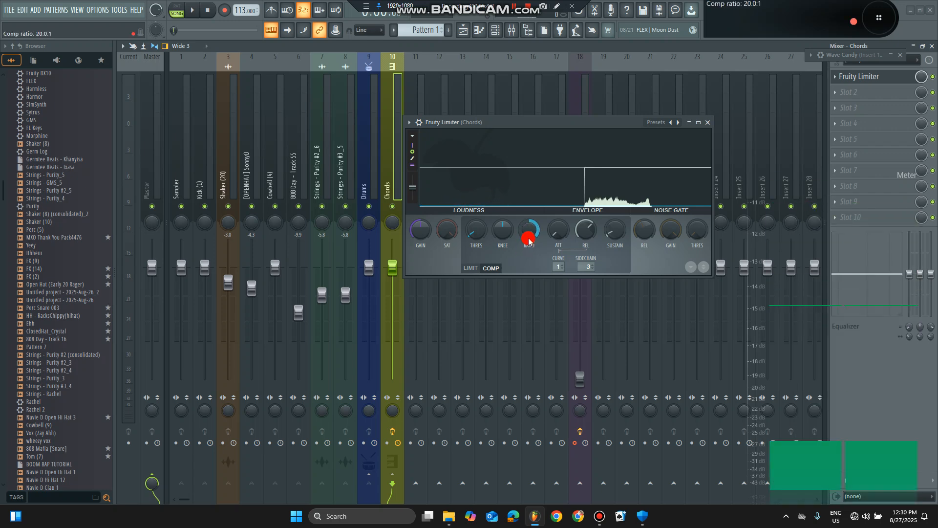
key(space)
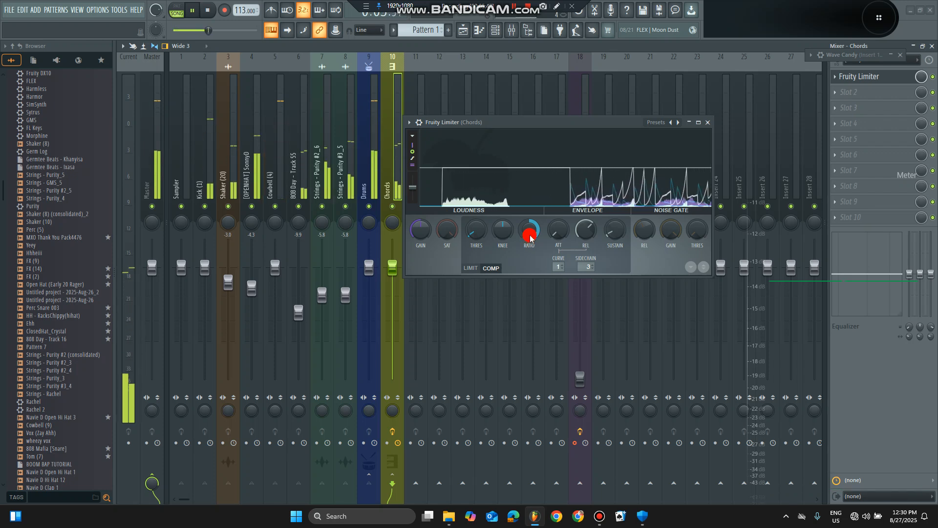
Raise the faders of both Strings - Purity tracks together to -3.3 dB and play the beat to check the level
key(space)
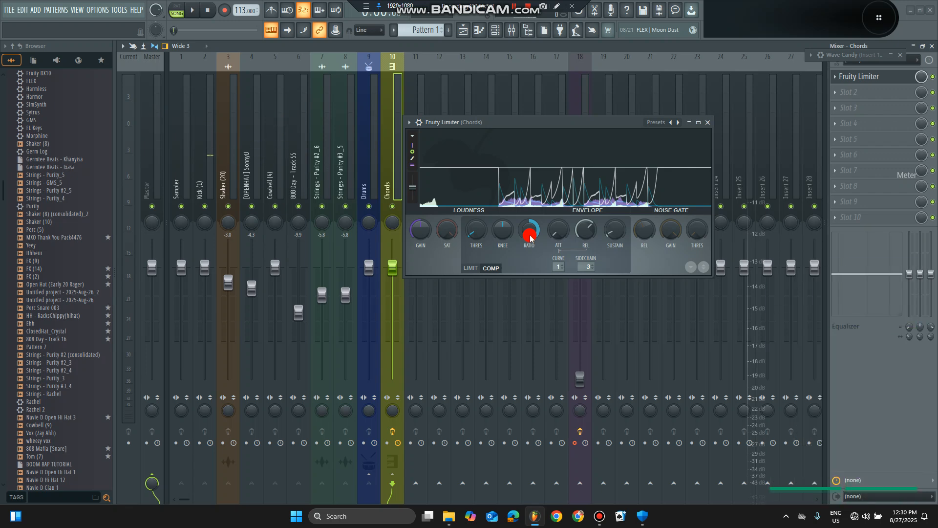
drag(349, 187, 327, 185)
drag(348, 299, 347, 288)
key(space)
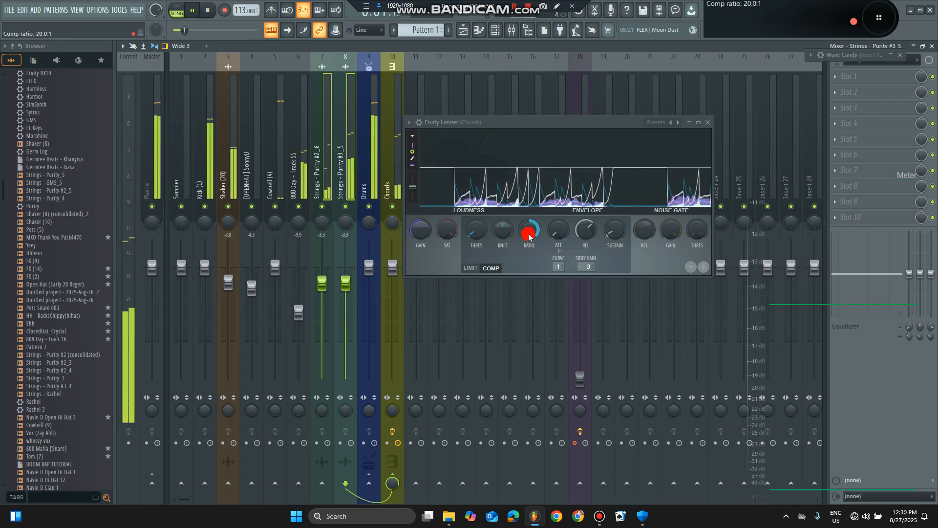
key(space)
Try a lower compressor ratio with a threshold of -17.9 dB on the Chords limiter while the beat plays
drag(529, 235, 529, 255)
key(space)
mouse_move(478, 235)
mouse_down()
mouse_move(478, 244)
mouse_move(481, 234)
mouse_up()
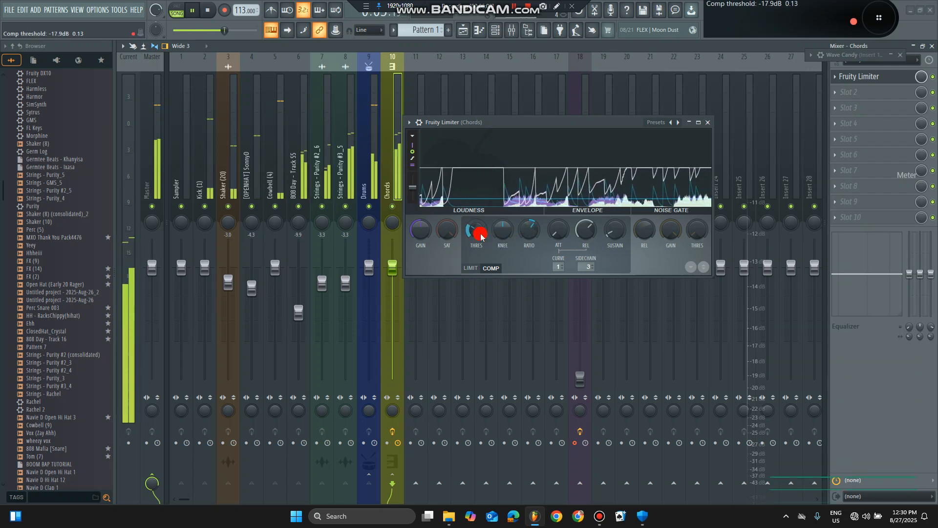
key(space)
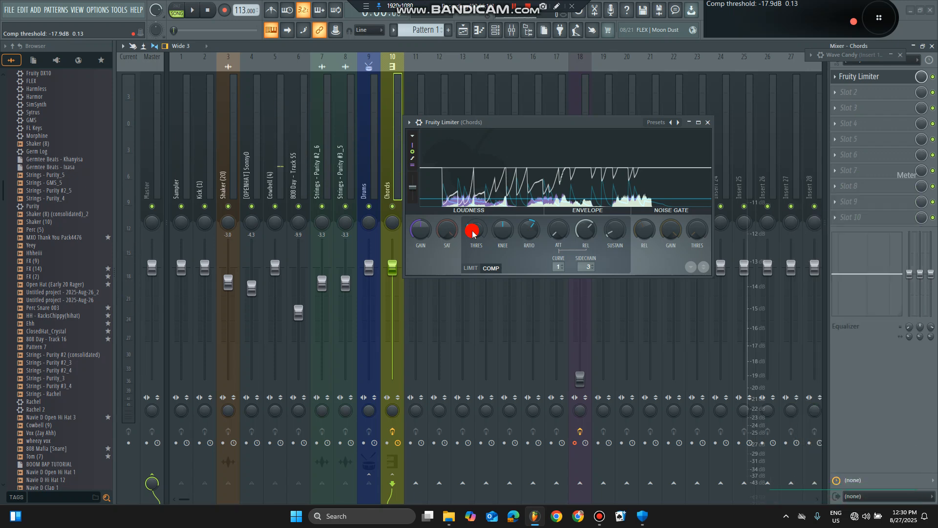
Lower the compressor threshold to -25.0 dB and readjust the ratio while listening to the beat
drag(478, 235, 478, 236)
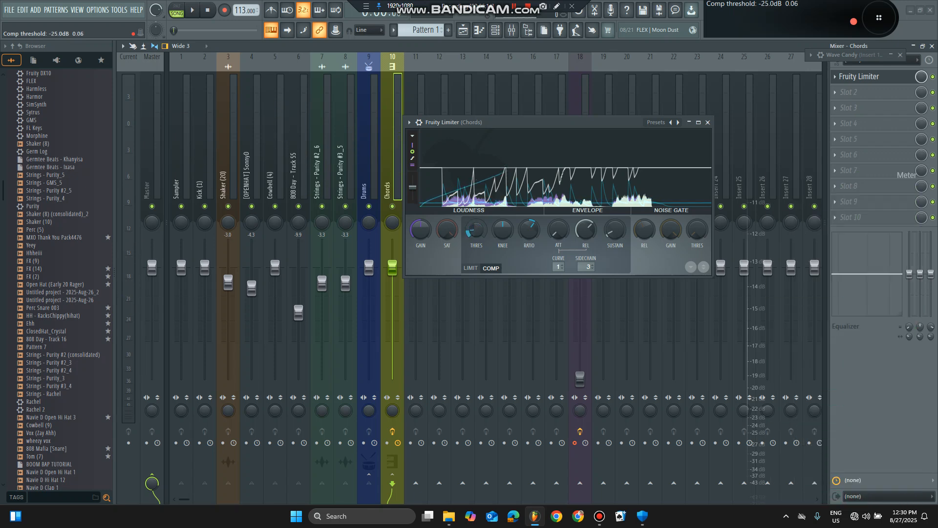
drag(521, 236, 523, 234)
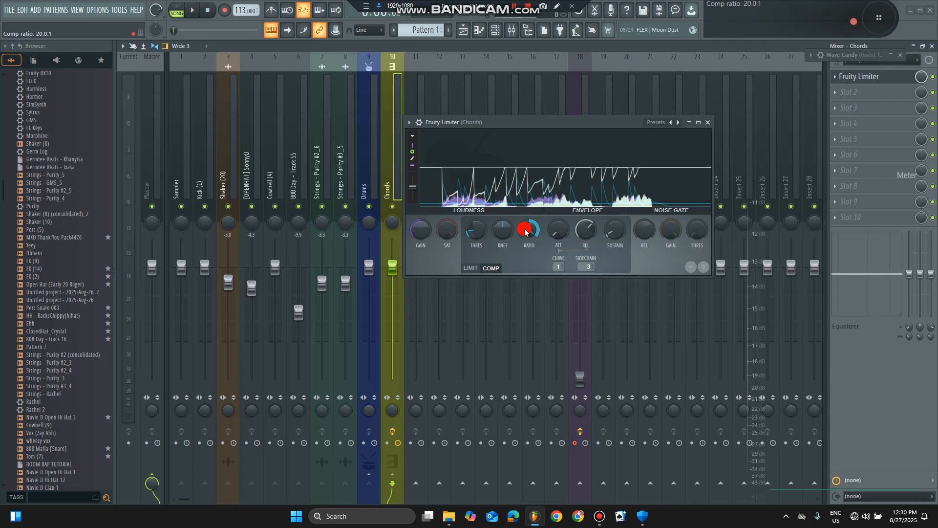
key(space)
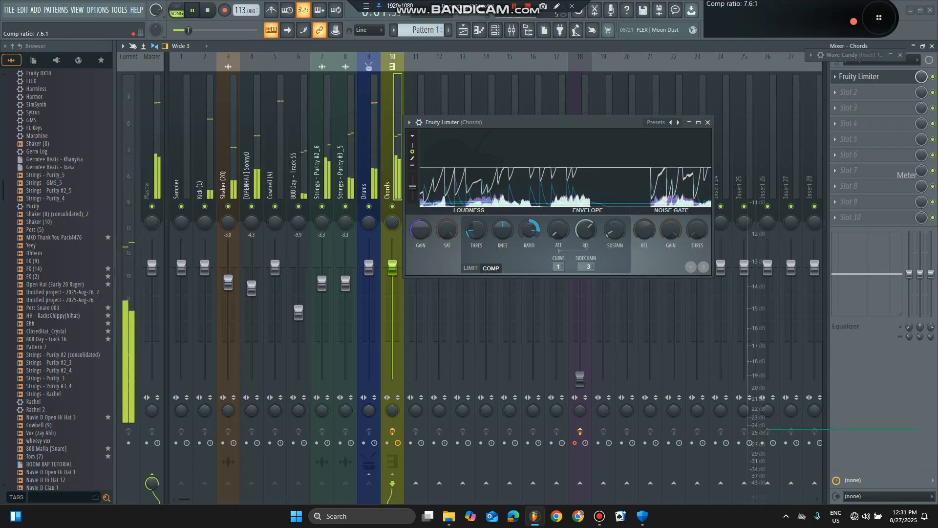
drag(530, 230, 529, 215)
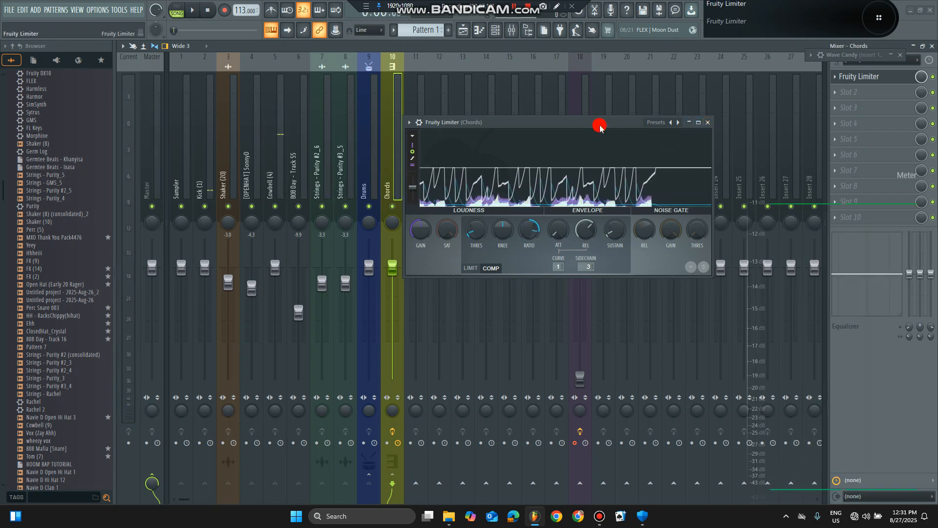
Move the Fruity Limiter window aside and compare the beat with the Chords limiter bypassed and enabled
drag(598, 125, 630, 124)
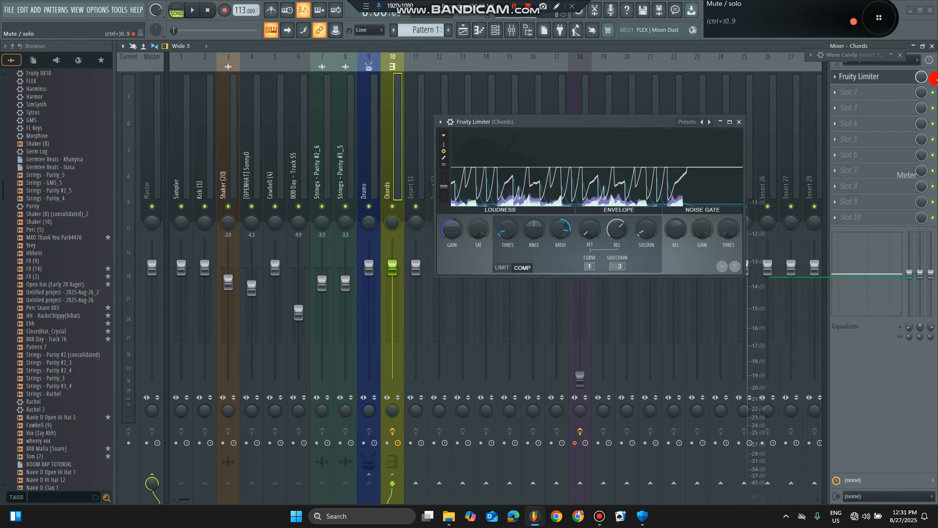
key(space)
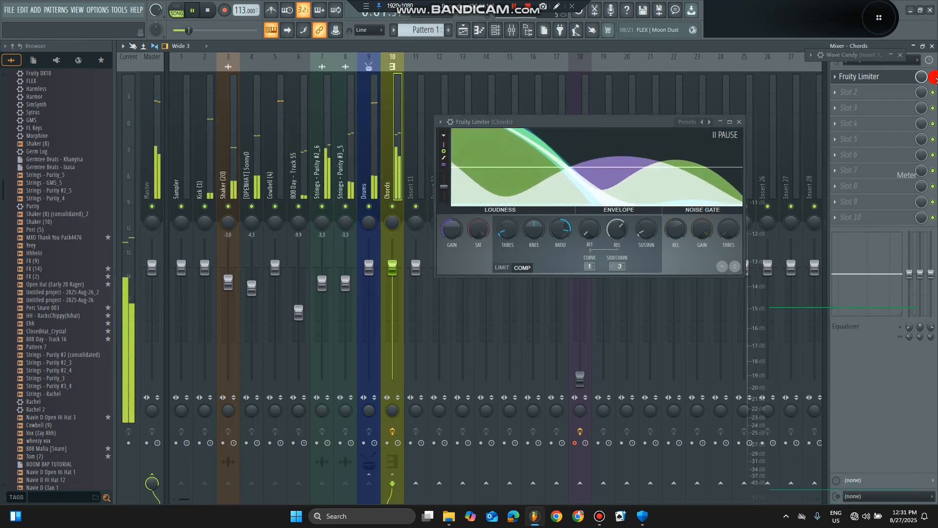
key(space)
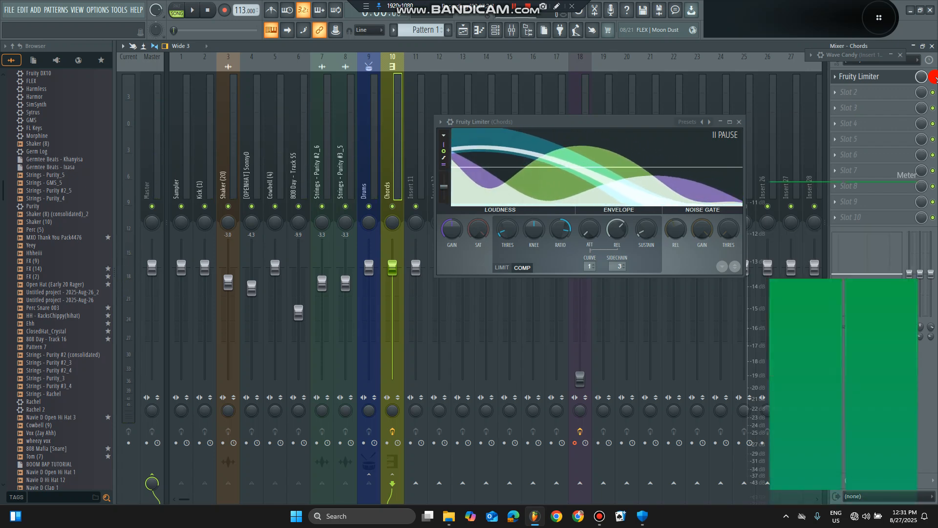
key(space)
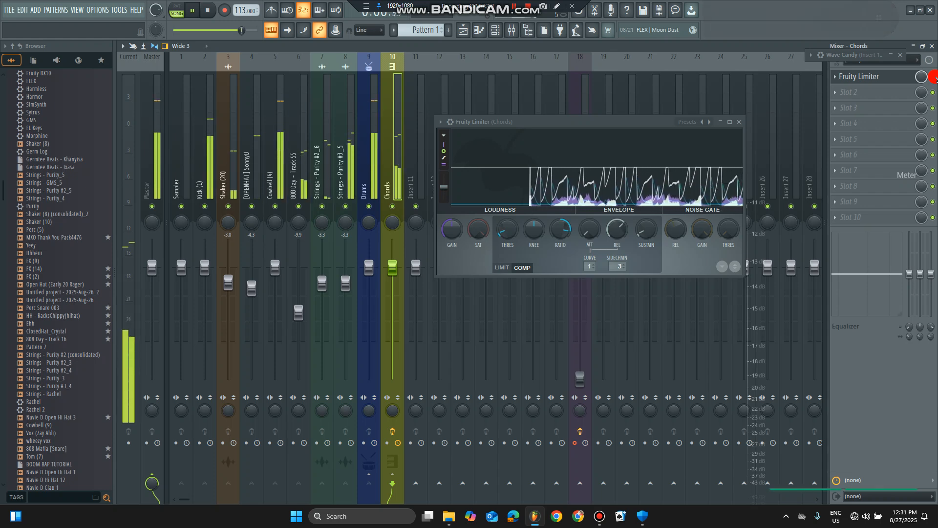
key(space)
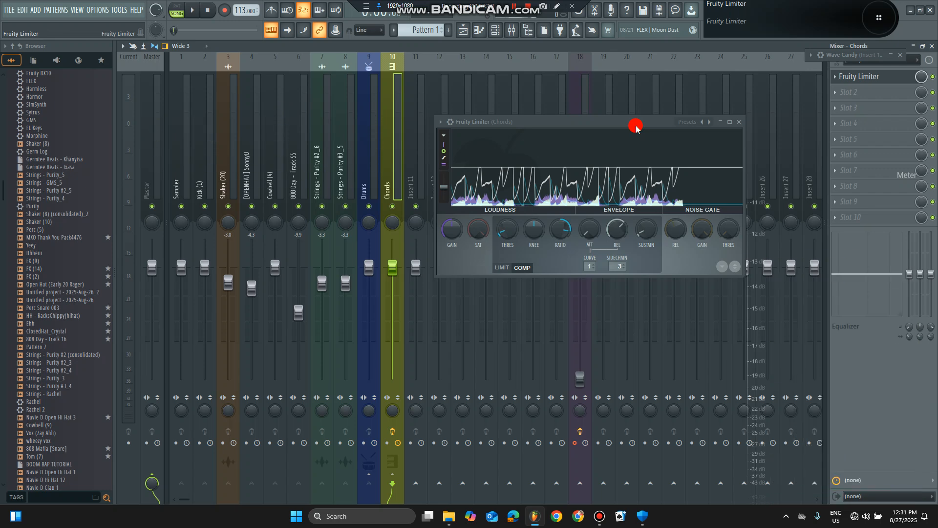
Load Fruity Soft Clipper into the first effect slot of the Drums track
click(369, 147)
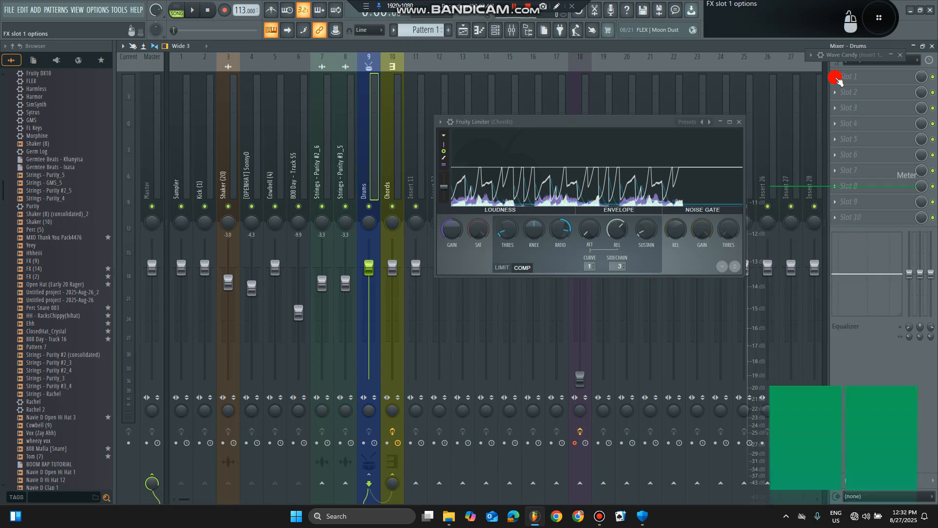
click(838, 77)
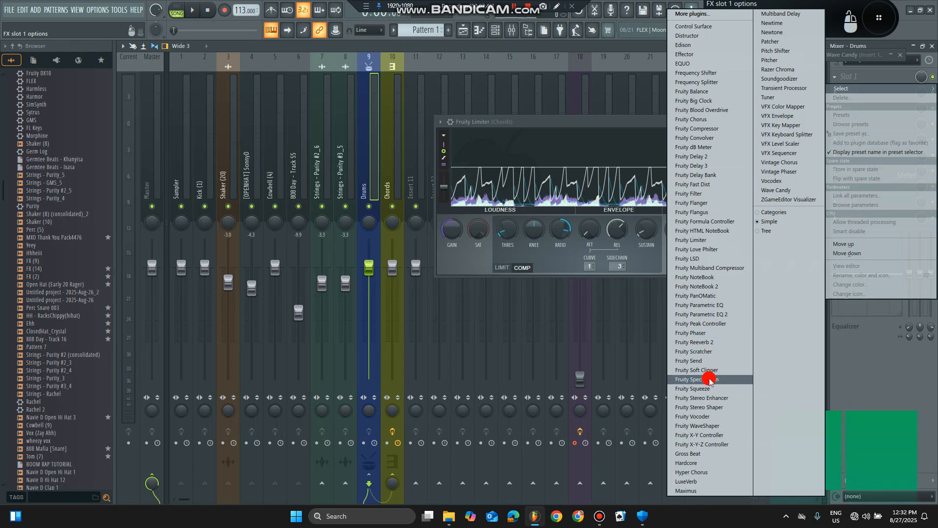
click(708, 371)
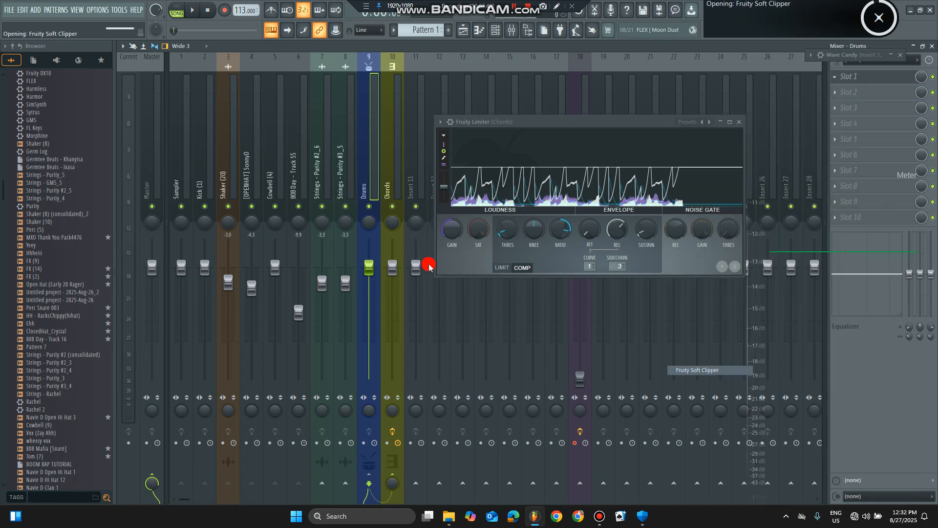
Adjust the soft clipper's threshold on the Drums track during playback and reposition its window over the mixer
key(space)
drag(72, 54, 208, 97)
drag(155, 126, 154, 119)
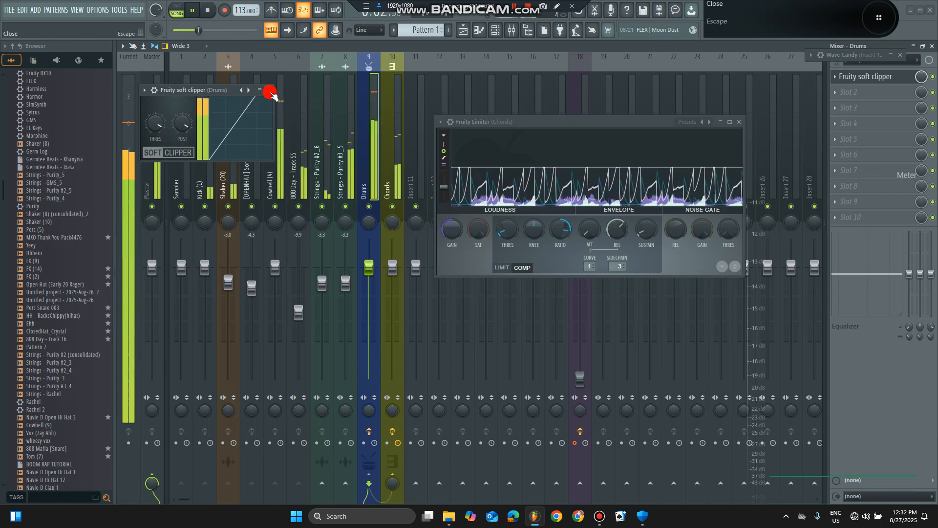
key(space)
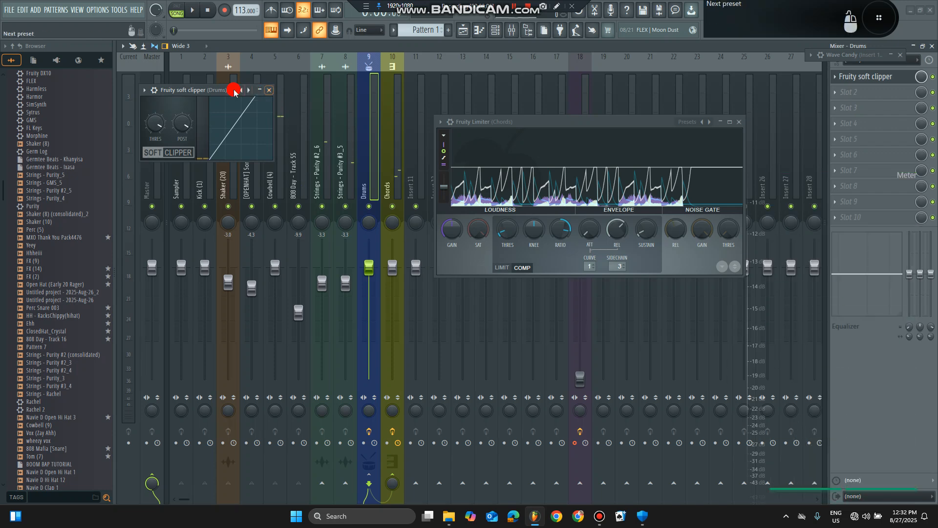
drag(222, 91, 296, 112)
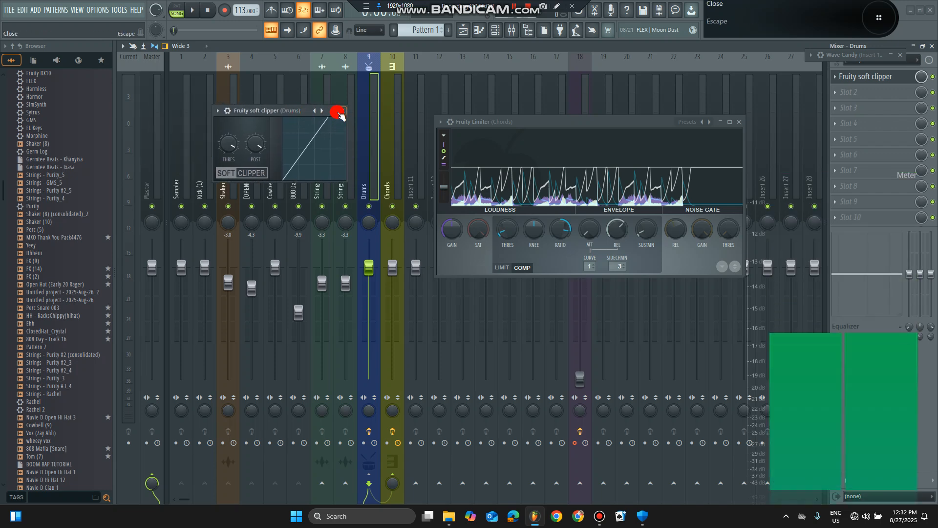